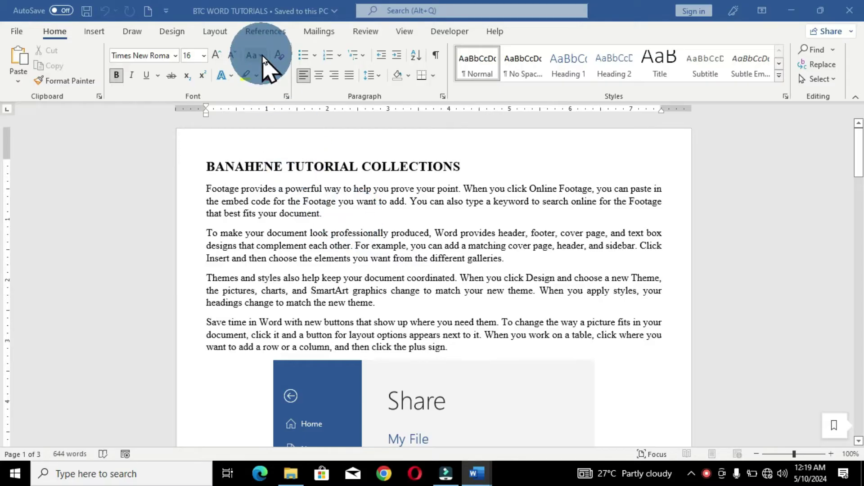
- Open the Save As page for the BTC WORD TUTORIALS document from the File menu
left_click(234, 2)
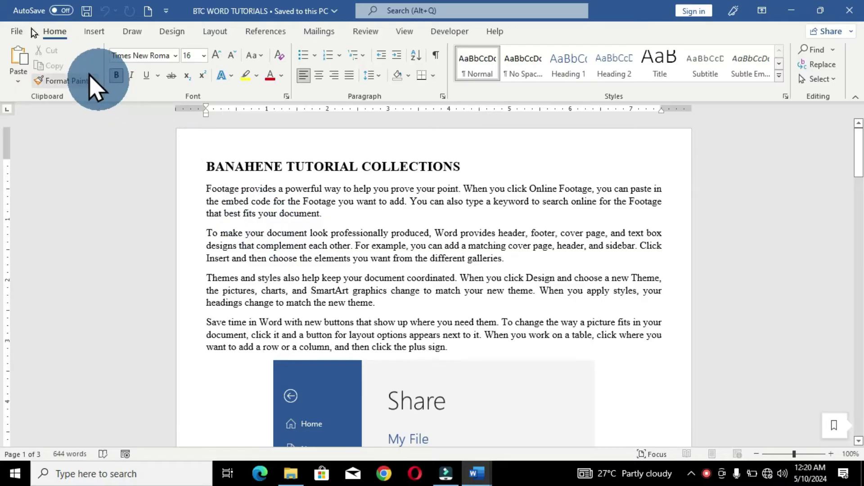
left_click(14, 30)
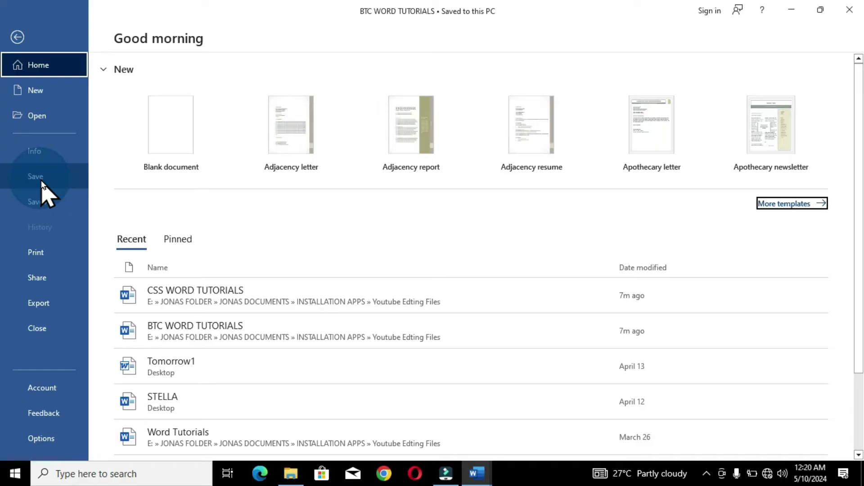
left_click(40, 200)
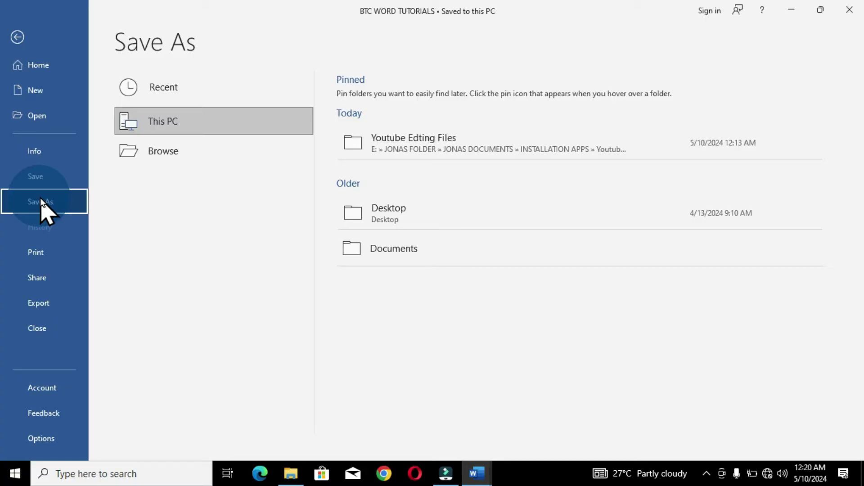
- Save BTC WORD TUTORIALS into the Desktop folder 'Word'
left_click(201, 151)
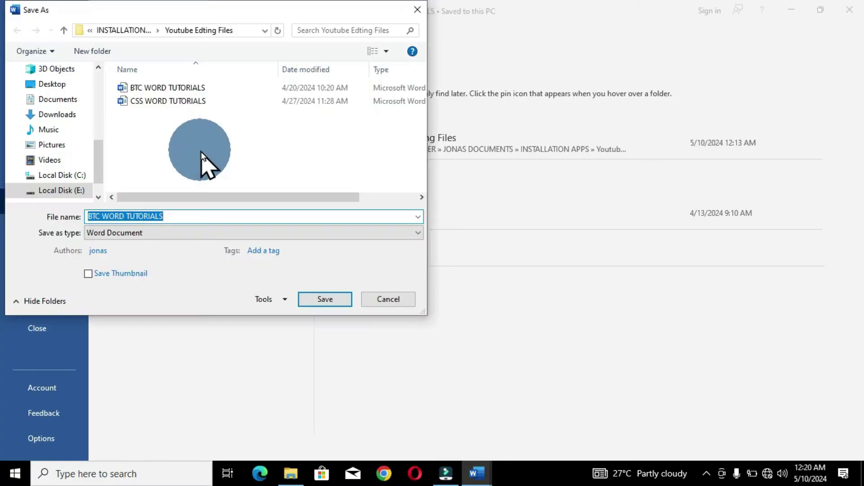
mouse_move(54, 160)
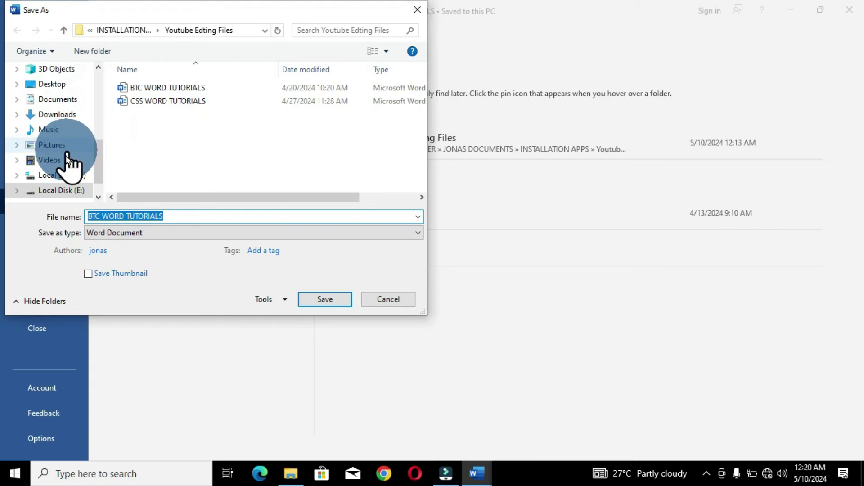
left_click(54, 84)
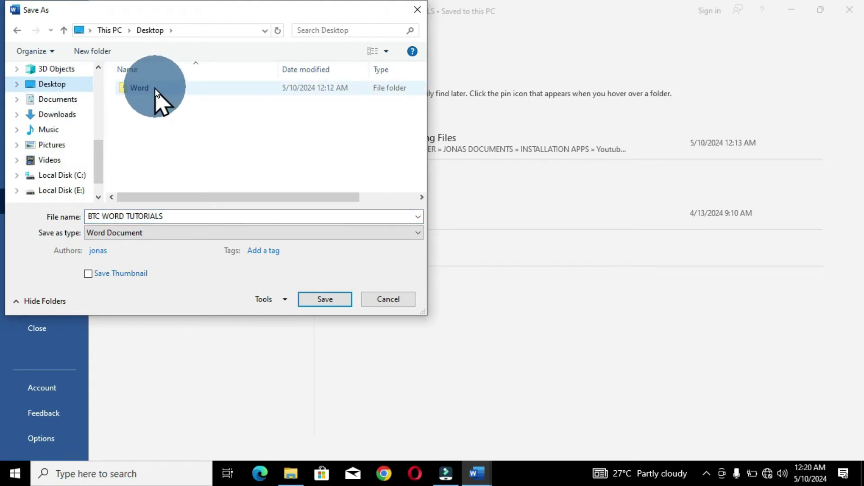
mouse_move(139, 87)
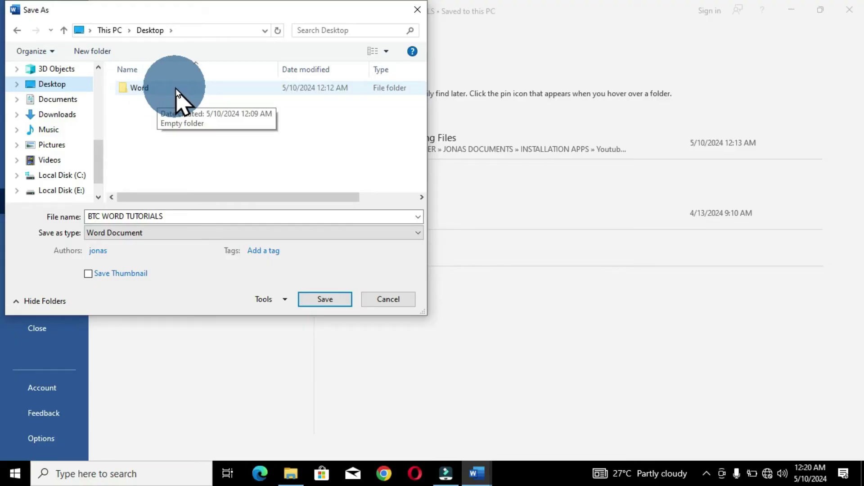
double_click(176, 89)
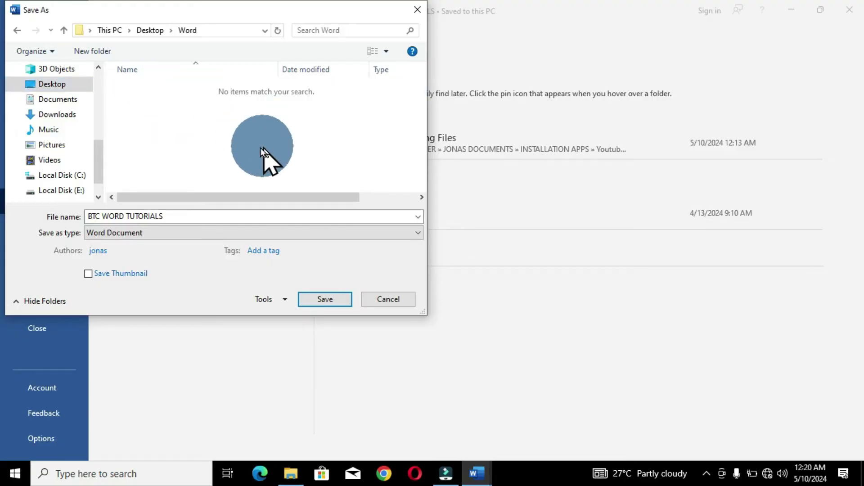
left_click(315, 298)
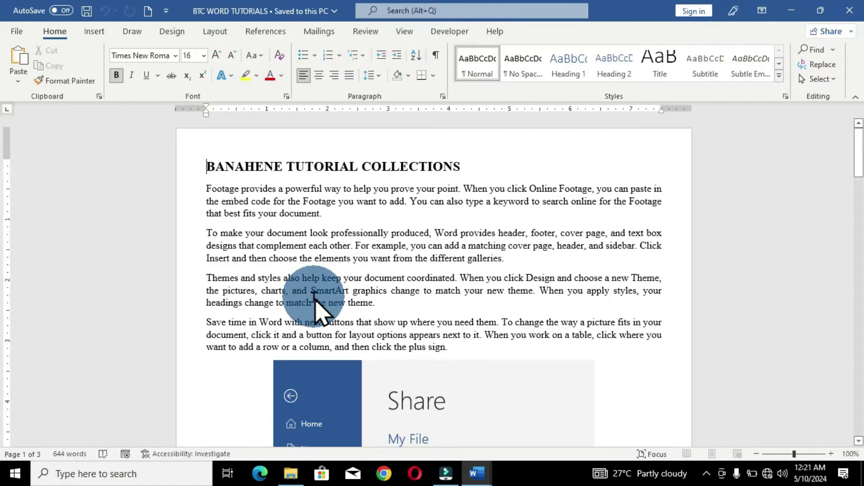
- Confirm BTC WORD TUTORIALS sits in the Desktop 'Word' folder, then close both Explorer windows
left_click(799, 13)
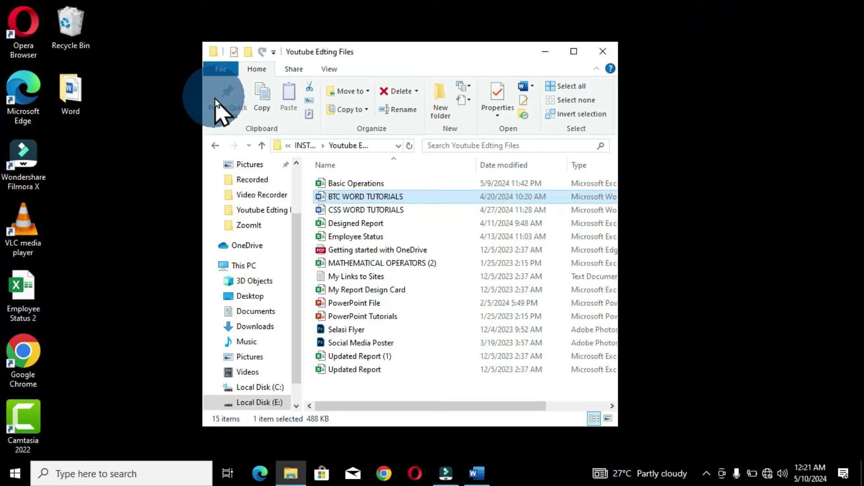
double_click(72, 95)
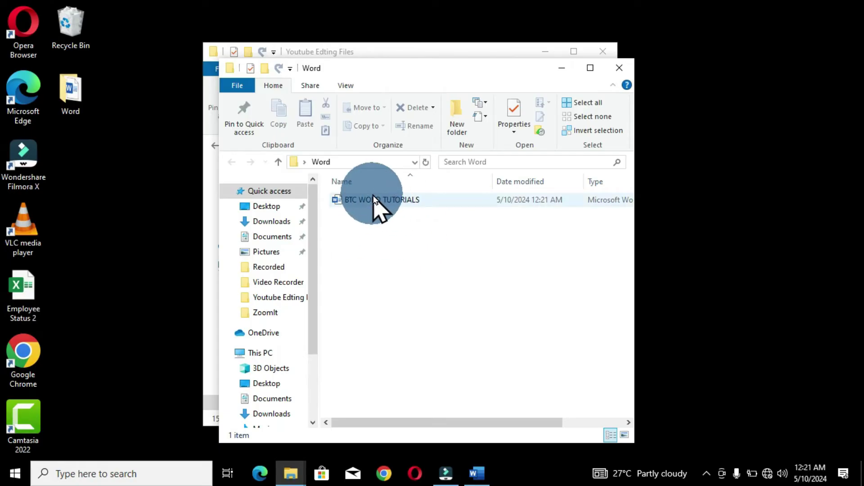
left_click(616, 70)
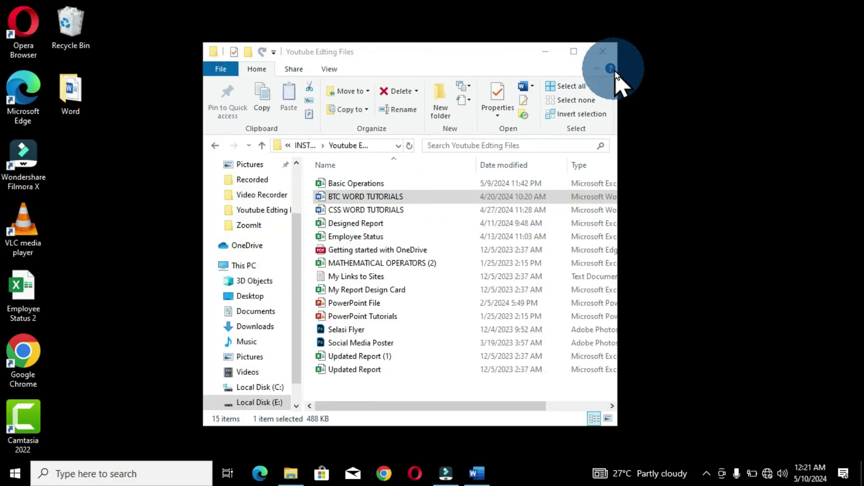
left_click(600, 60)
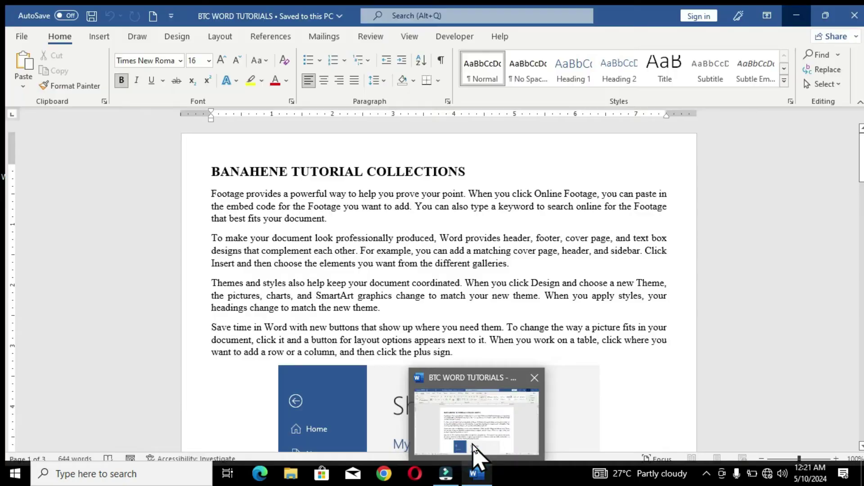
- Fill the new blank document with =rand() sample paragraphs and bring up Save As
mouse_move(477, 473)
left_click(470, 444)
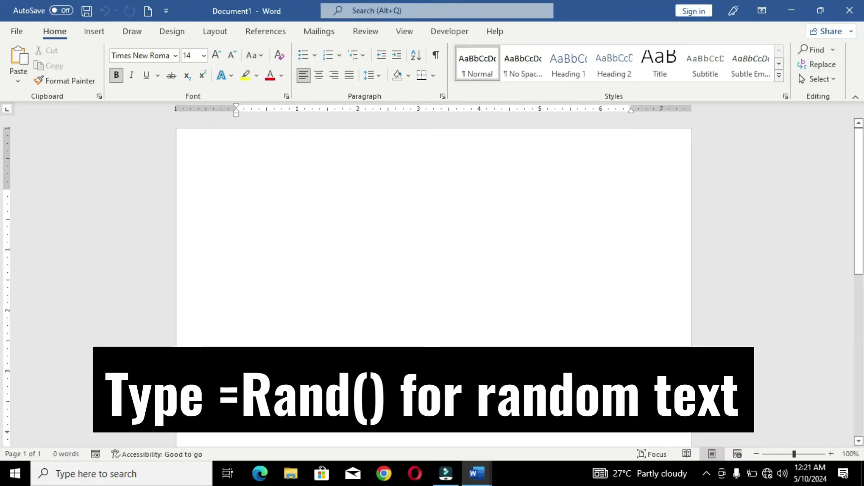
type("=rand()")
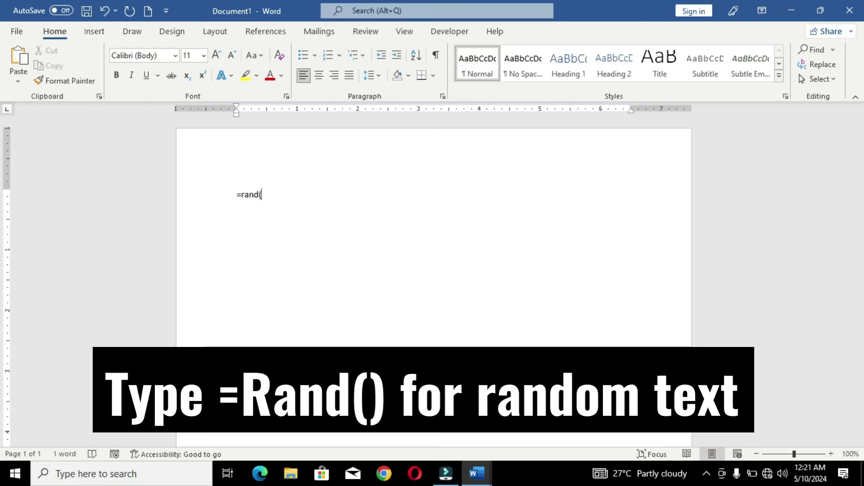
key("Return")
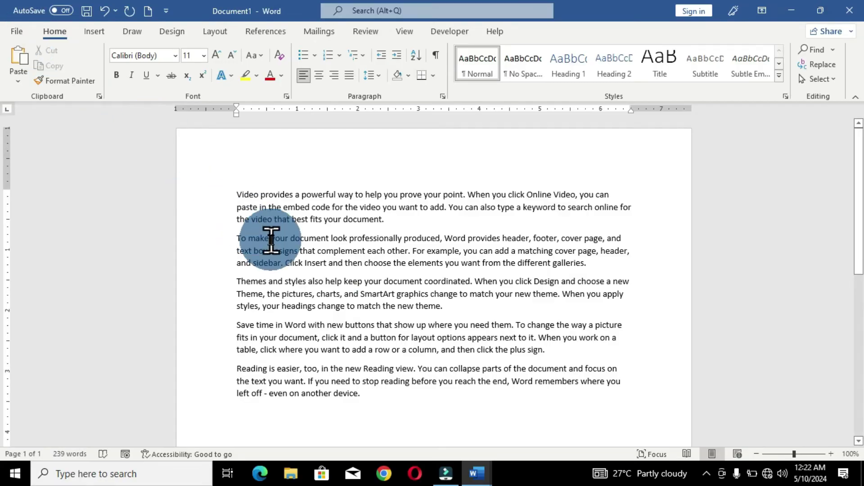
key("ctrl+s")
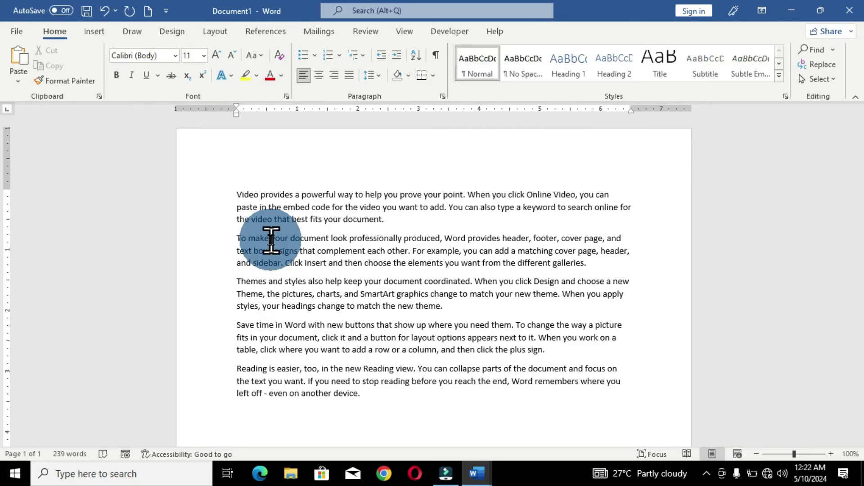
key("F12")
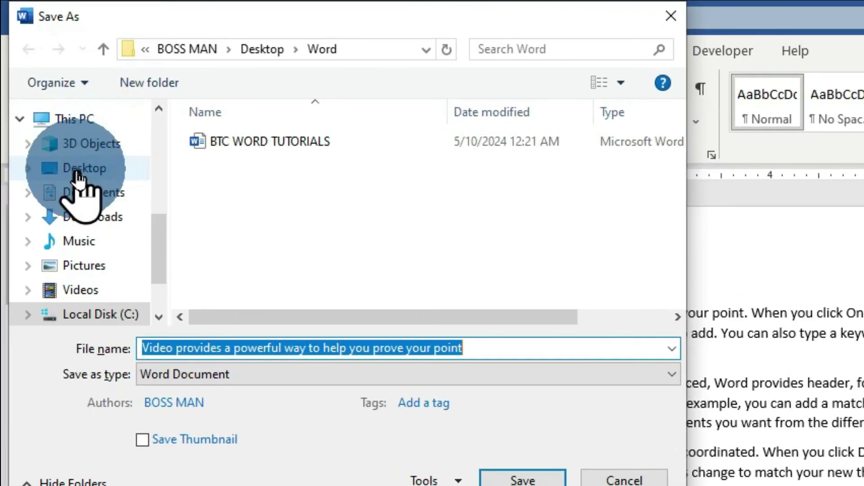
- Point the Save As dialog at the Desktop and add a new folder there
left_click(47, 106)
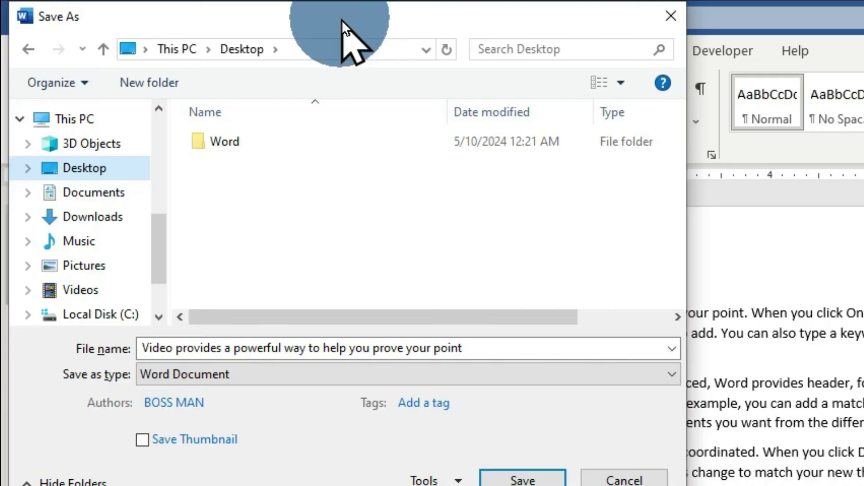
key("ctrl+shift+n")
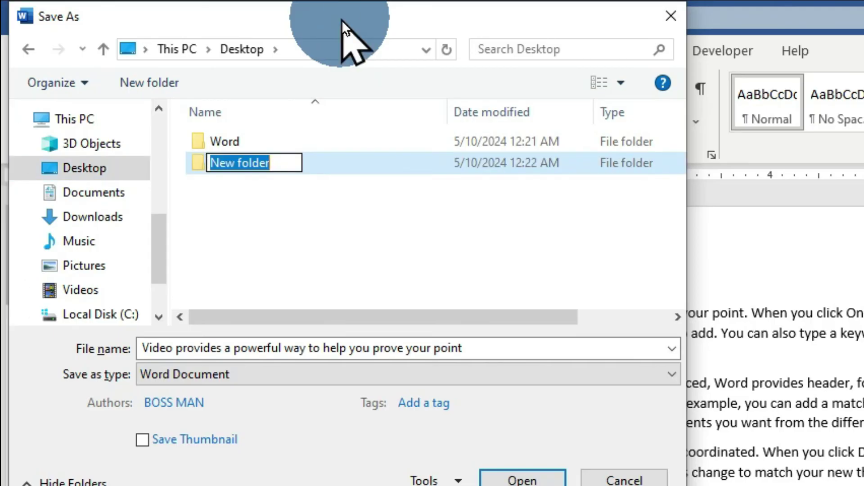
- Name the new folder 'Word 1' and save the random-text document inside it
type("Word 1")
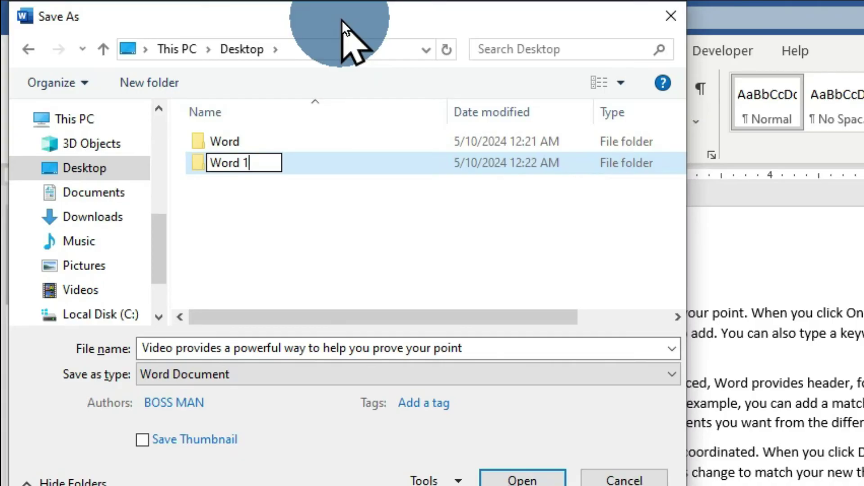
left_click(185, 102)
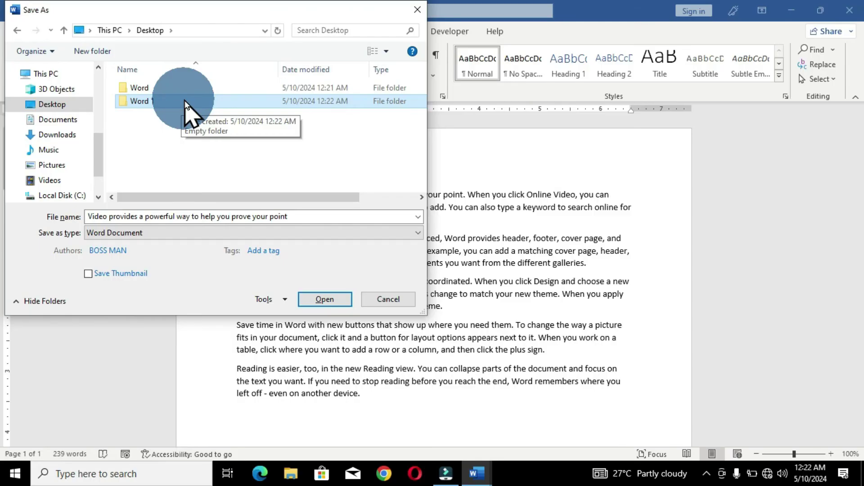
double_click(168, 109)
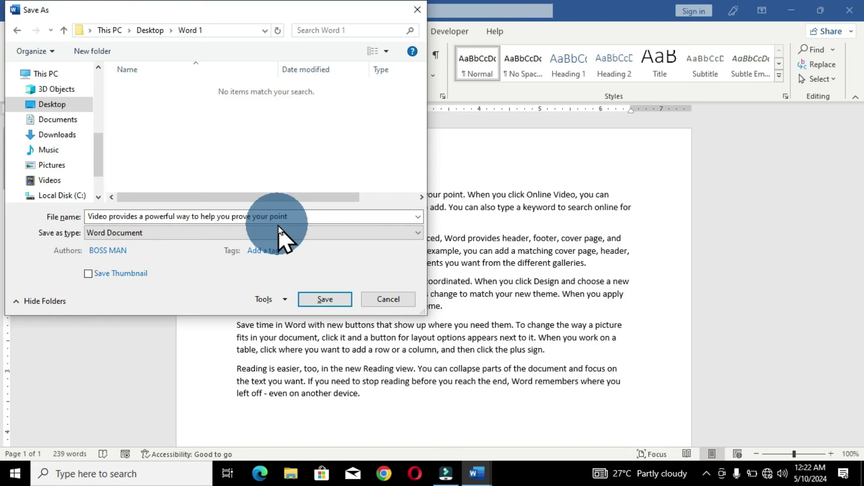
left_click(314, 299)
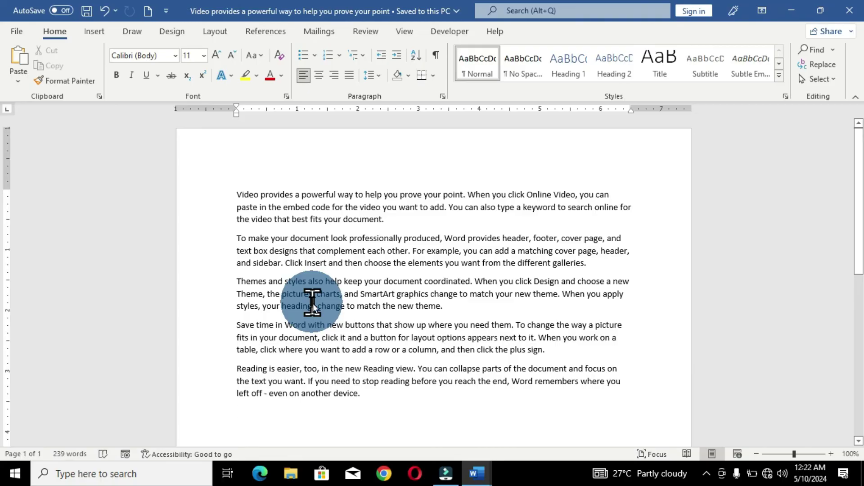
- Minimize all windows to show the desktop with the 'Word' and 'Word 1' folders
key("super+d")
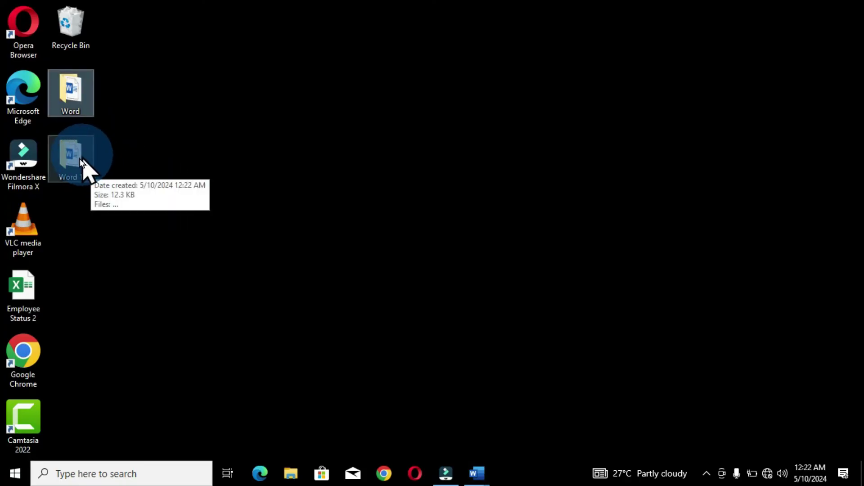